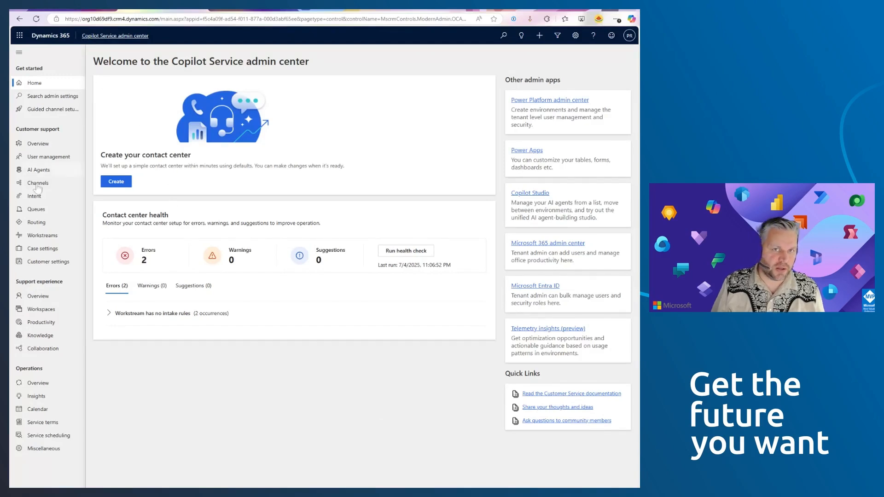
# - Open the Default voice inbound capacity profile from the capacity profiles in user management
pyautogui.click(44, 158)
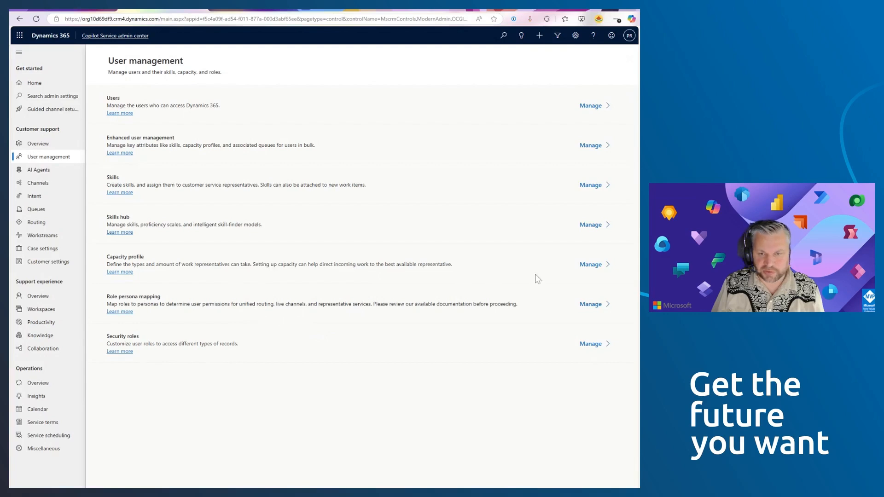
pyautogui.click(585, 267)
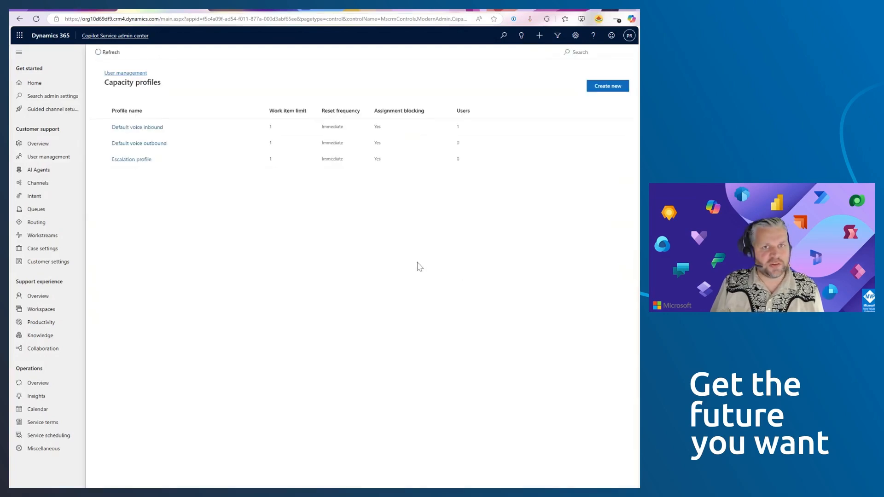
pyautogui.click(573, 52)
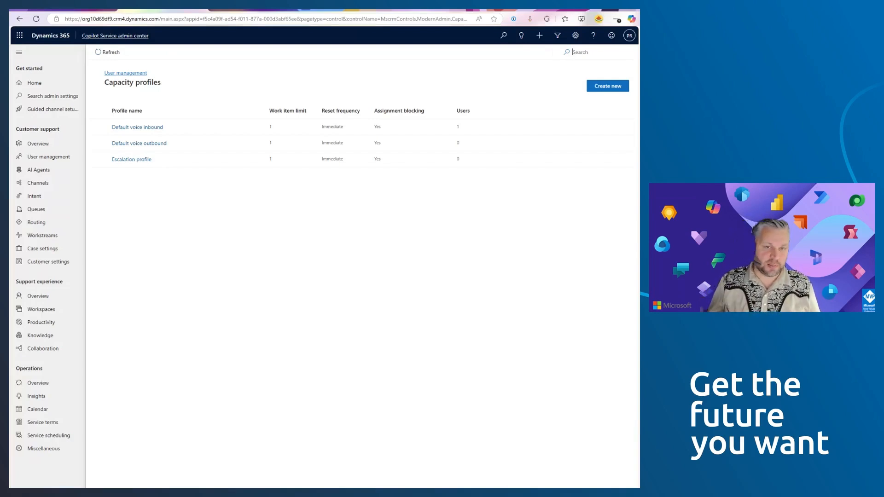
pyautogui.click(136, 132)
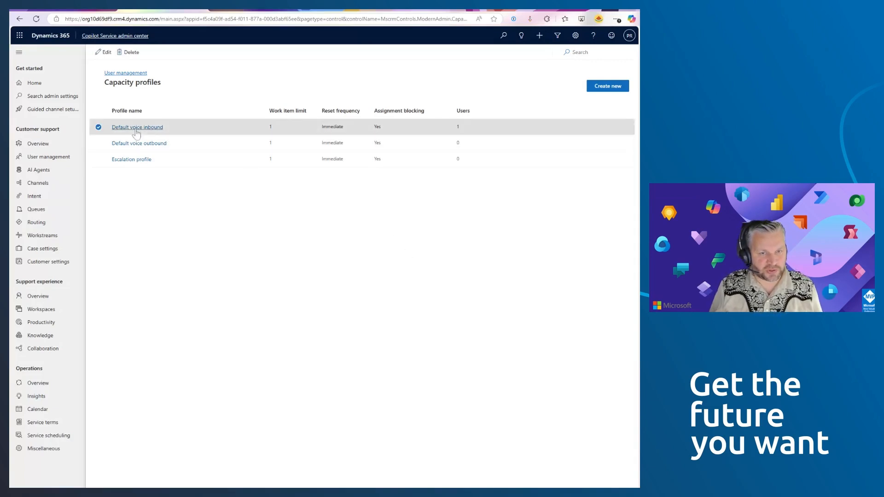
pyautogui.click(135, 130)
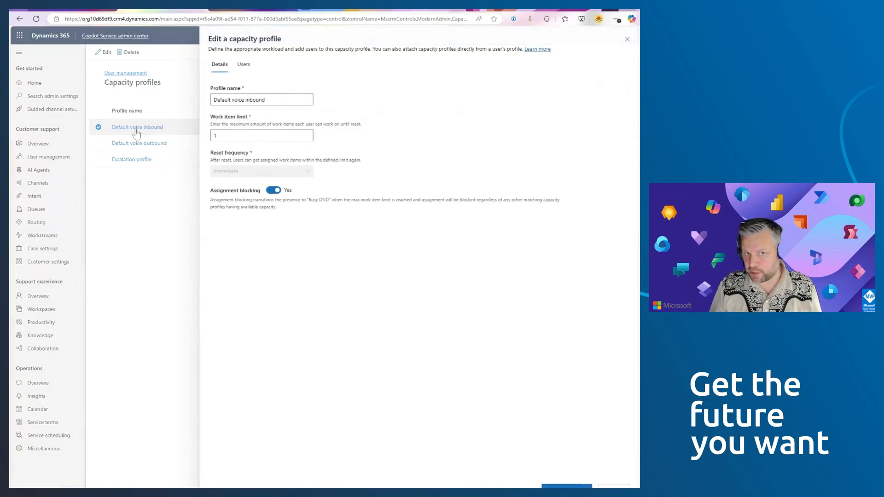
# - Review the inbound voice profile's name, work item limit and assigned users, and close it without saving
pyautogui.moveTo(266, 100); pyautogui.dragTo(210, 102)
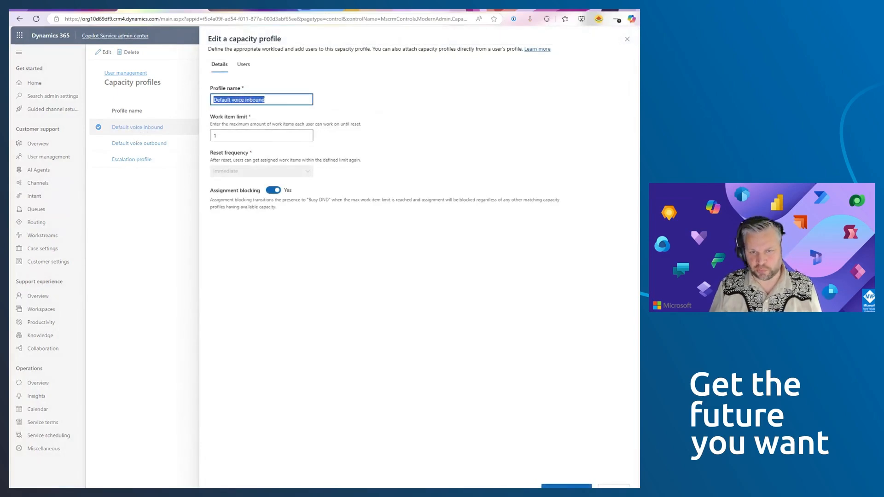
pyautogui.press('Tab')
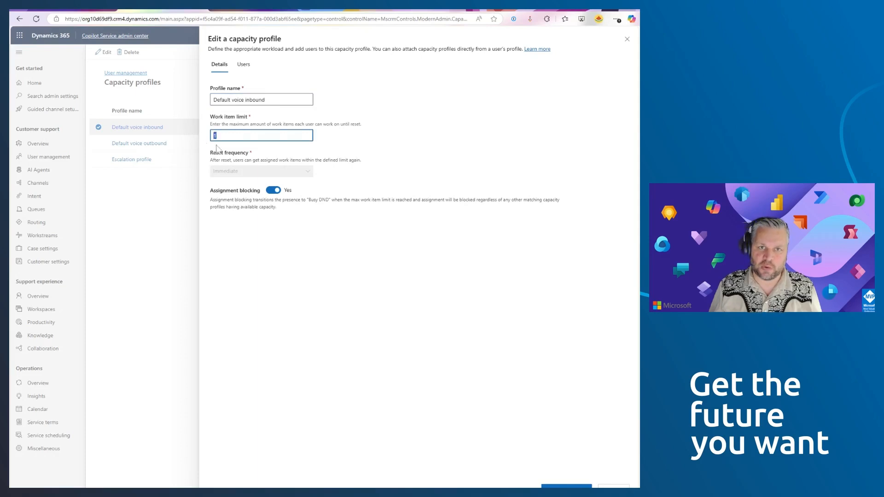
pyautogui.write('1')
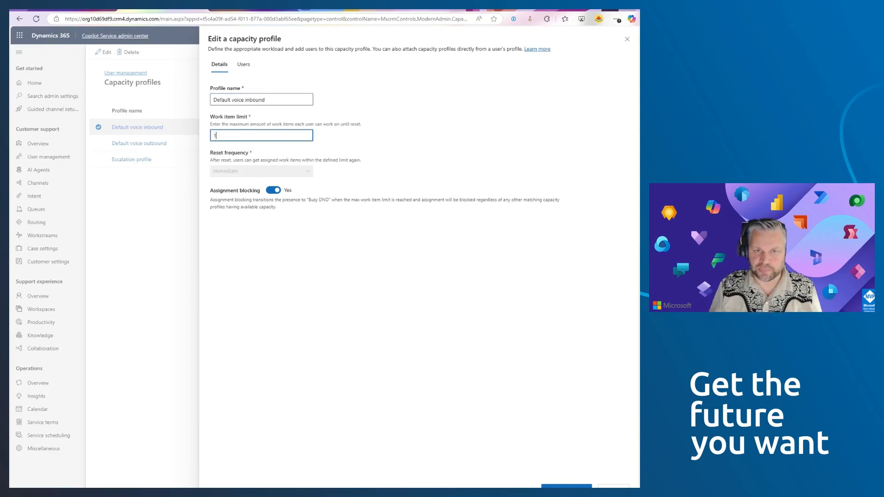
pyautogui.moveTo(230, 124); pyautogui.dragTo(288, 124)
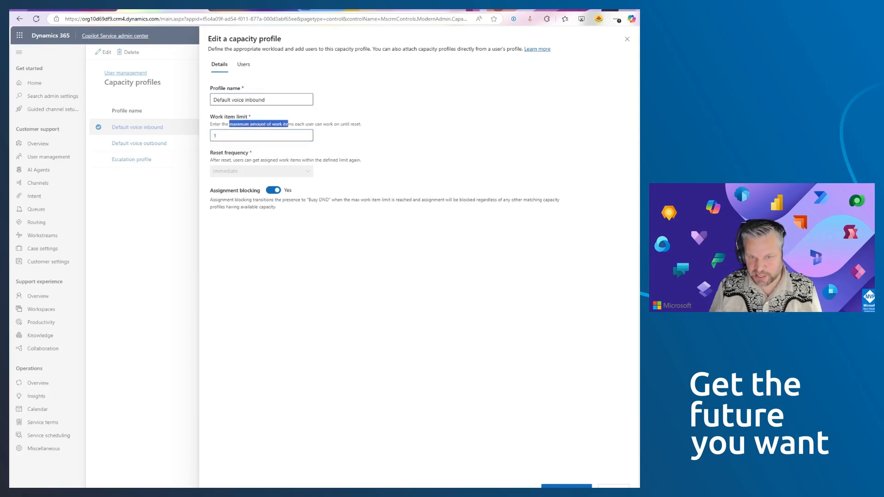
pyautogui.click(237, 136)
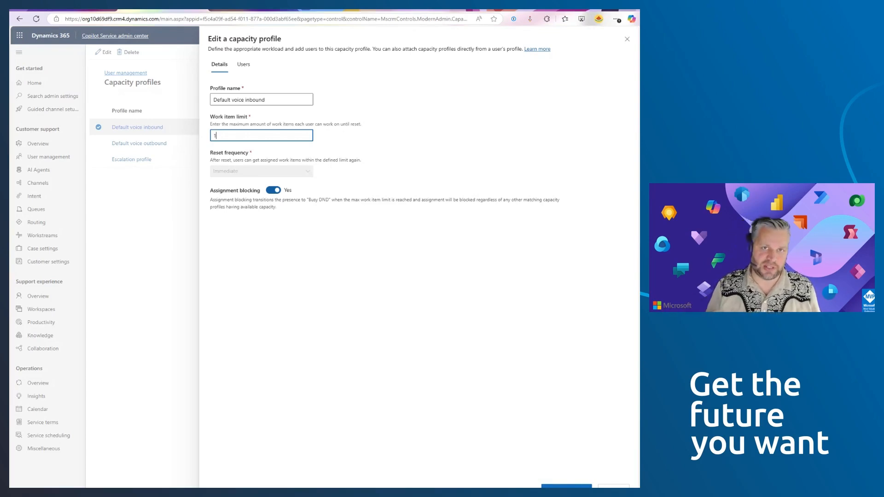
pyautogui.click(244, 65)
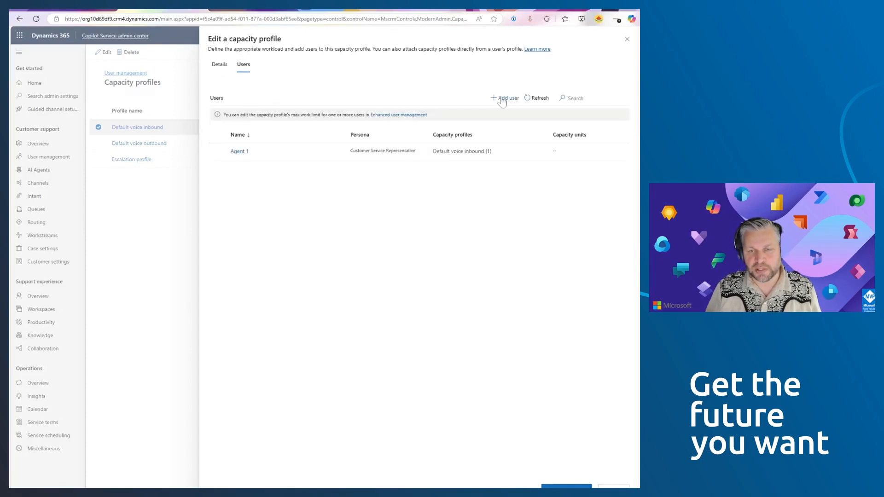
pyautogui.click(627, 40)
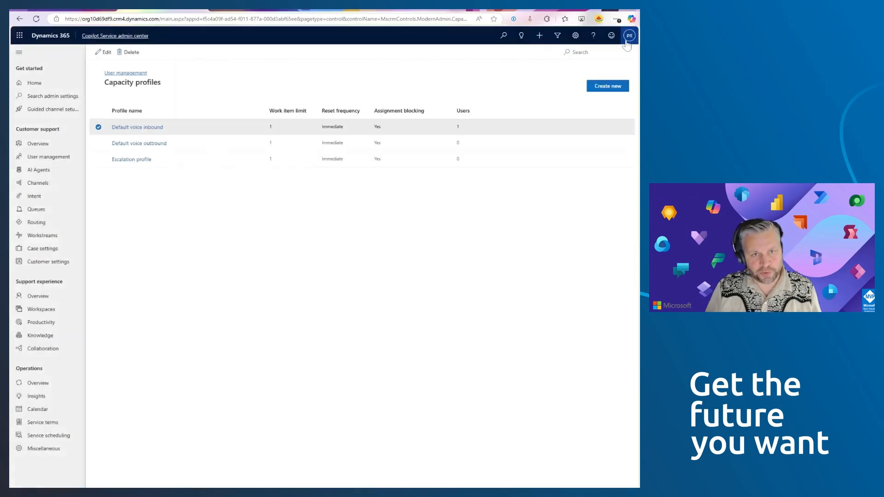
# - In enhanced user management, select Agent 1 and UnifiedRoutingForRecord_App and open the bulk update of their capacity profiles
pyautogui.click(48, 157)
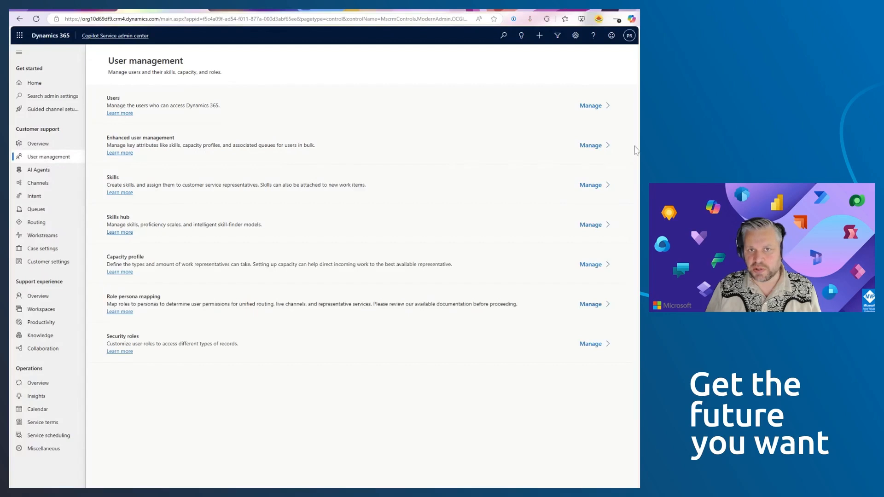
pyautogui.click(594, 147)
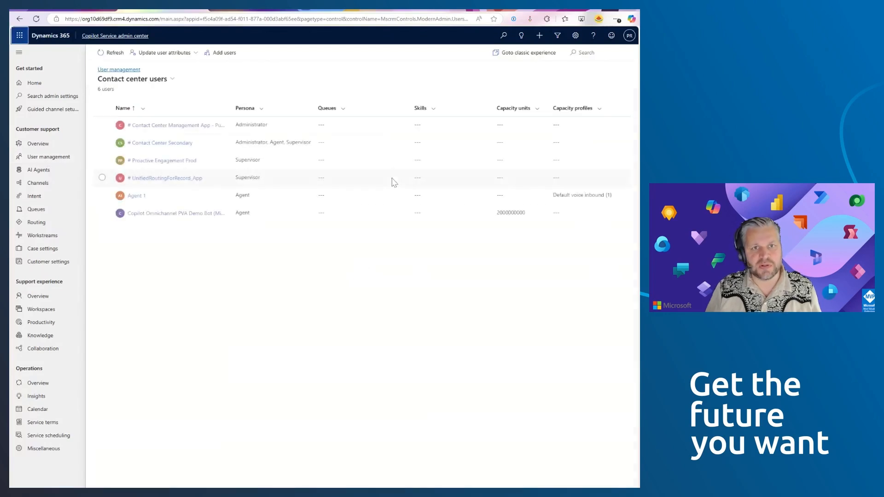
pyautogui.click(102, 195)
pyautogui.click(102, 178)
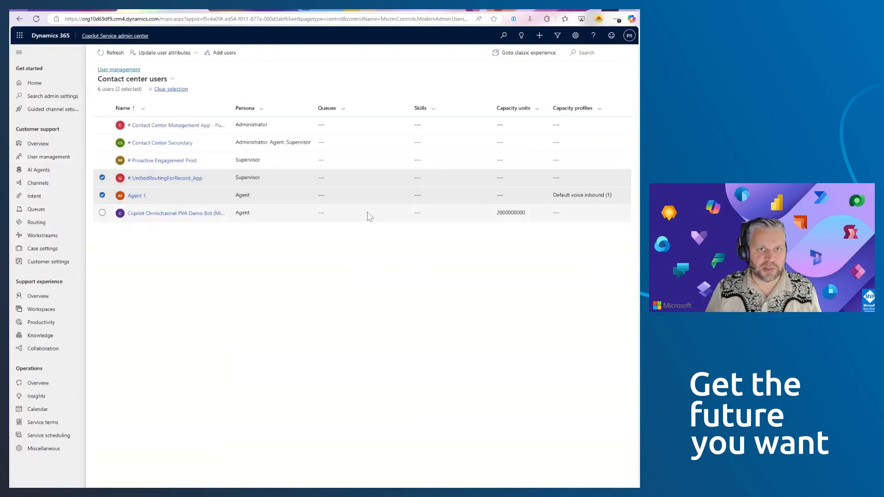
pyautogui.click(165, 53)
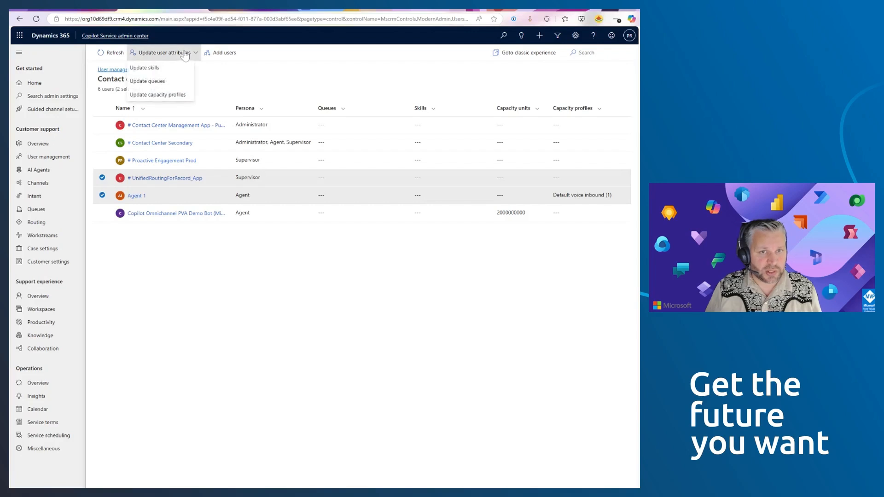
pyautogui.click(162, 94)
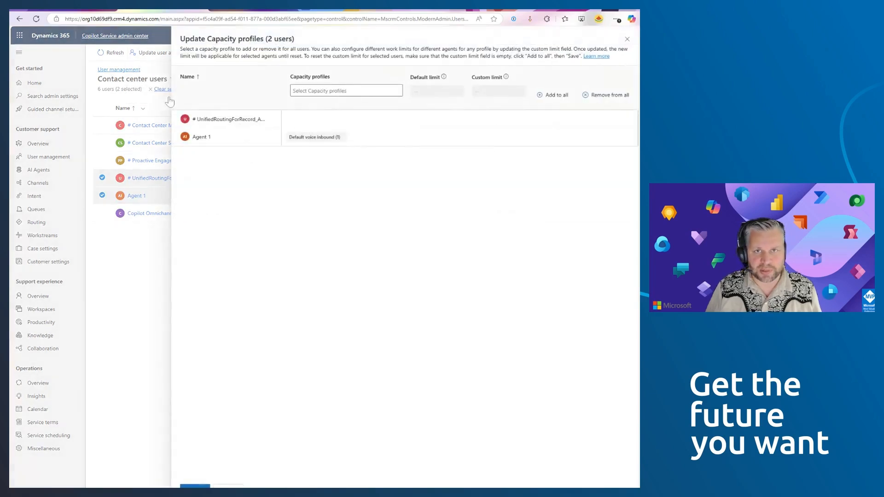
# - Try adding the Default voice inbound and Default voice outbound capacity profiles to both selected users
pyautogui.click(326, 90)
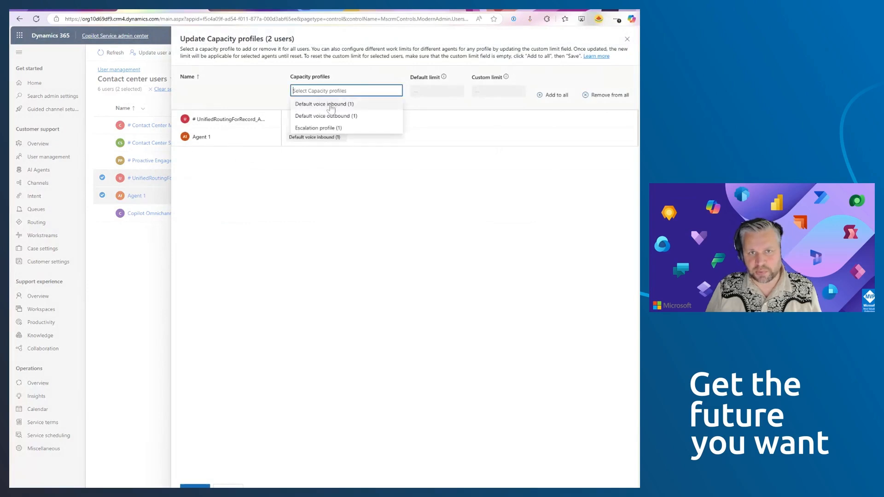
pyautogui.click(330, 105)
pyautogui.click(330, 101)
pyautogui.click(332, 113)
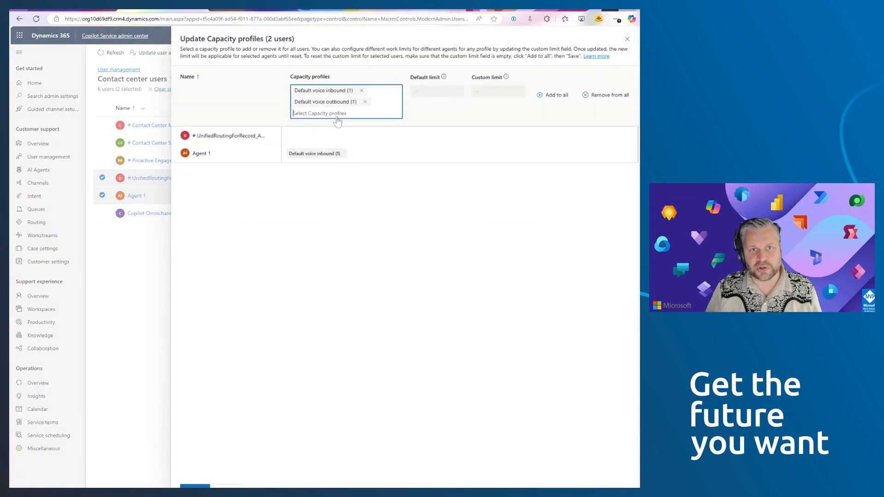
pyautogui.click(556, 95)
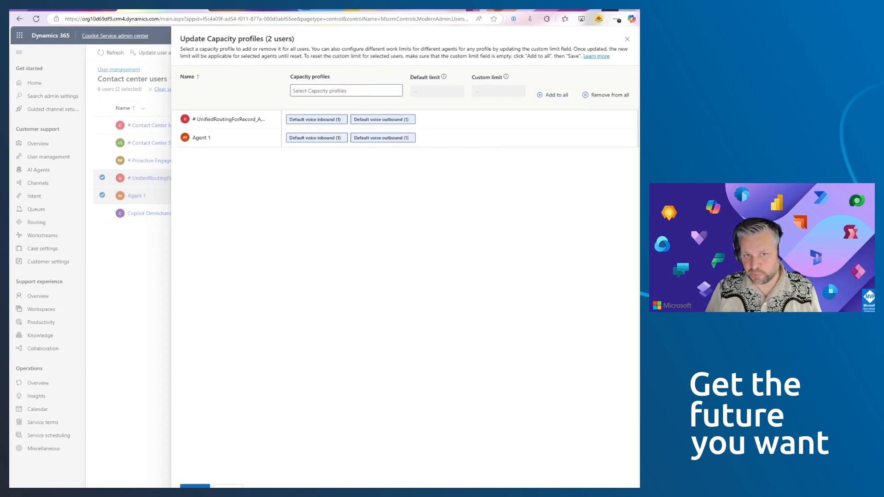
# - Try a custom limit of 10 for the Default voice inbound profile, and close the bulk update without saving
pyautogui.click(322, 90)
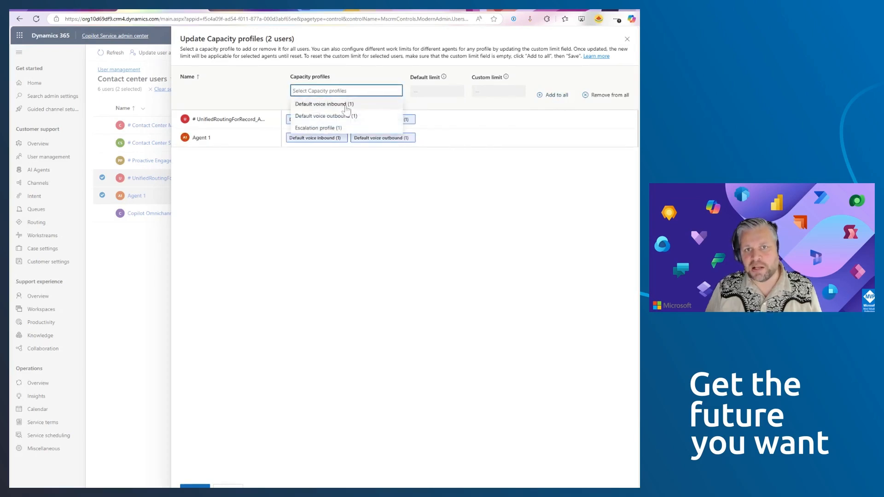
pyautogui.click(322, 104)
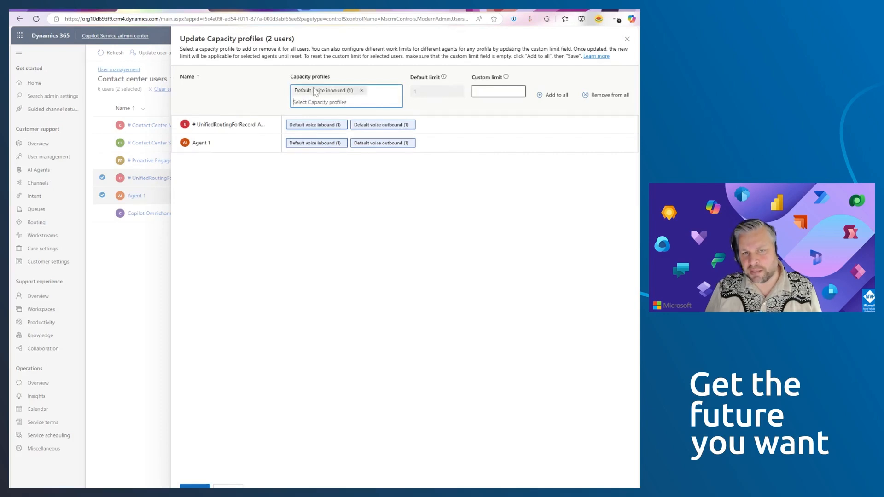
pyautogui.click(498, 92)
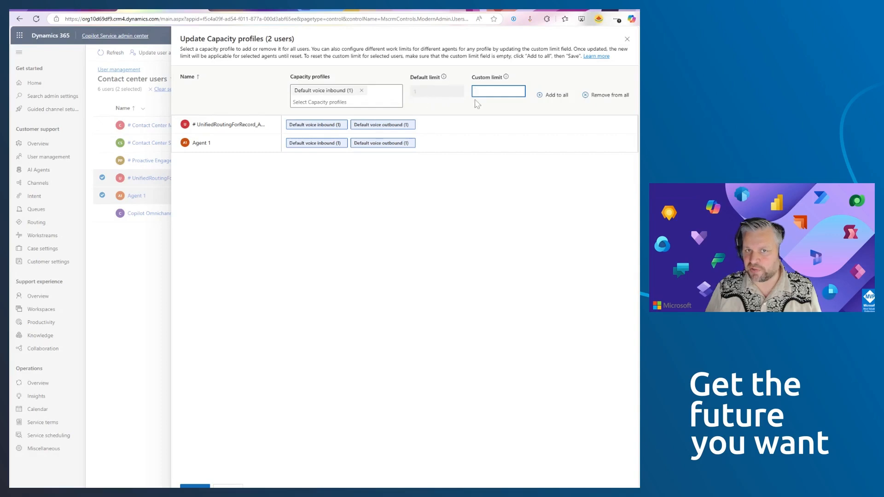
pyautogui.write('10')
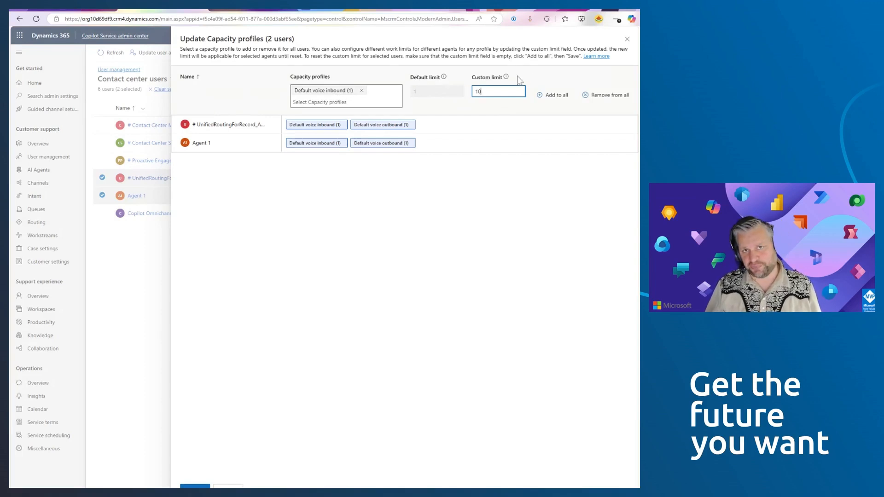
pyautogui.click(627, 39)
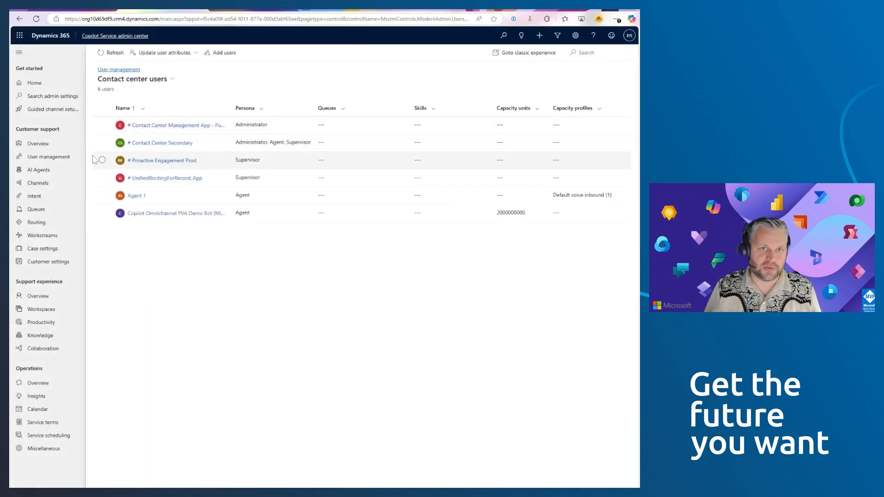
# - Open the Voice WS workstream's work distribution settings and review the capacity profiles available for profile-based capacity
pyautogui.click(48, 237)
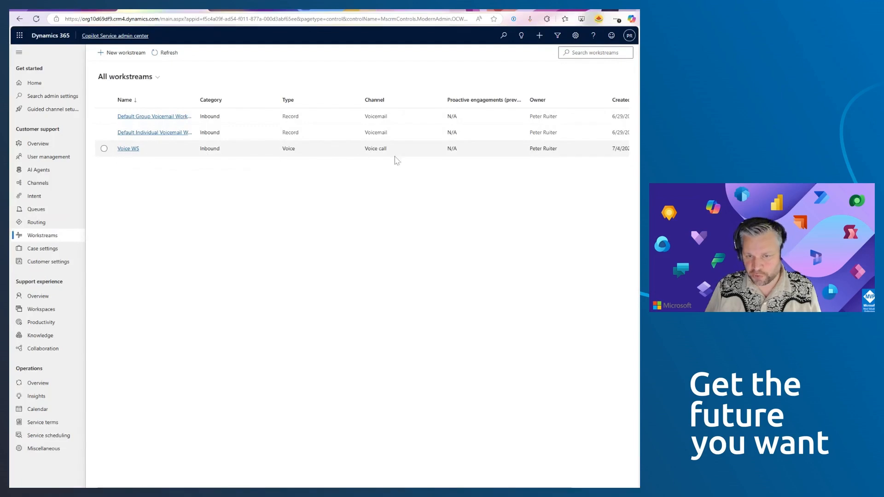
pyautogui.click(125, 149)
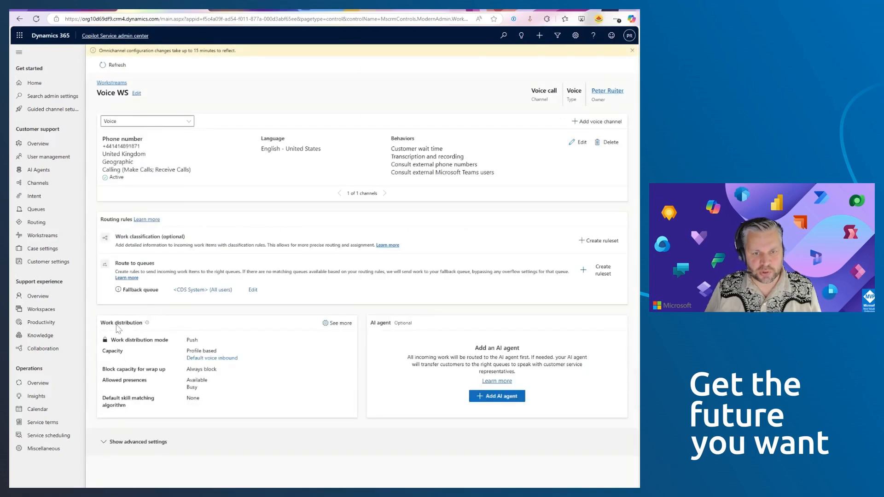
pyautogui.click(340, 326)
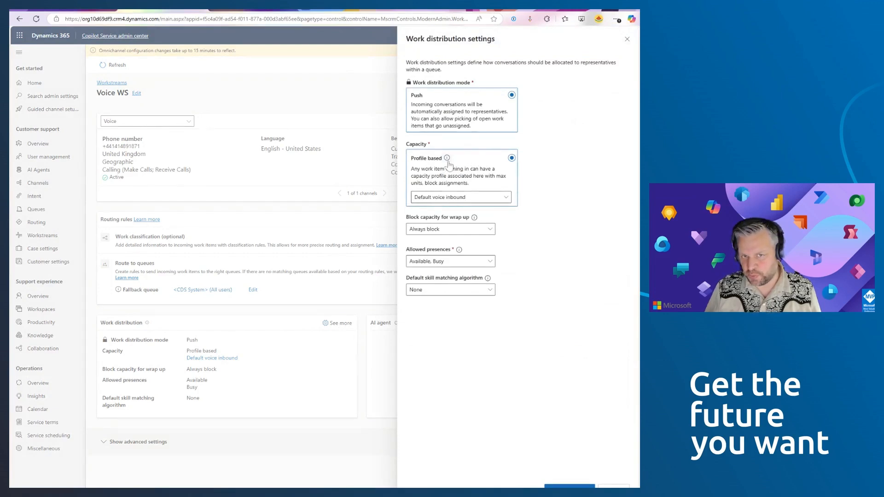
pyautogui.click(467, 199)
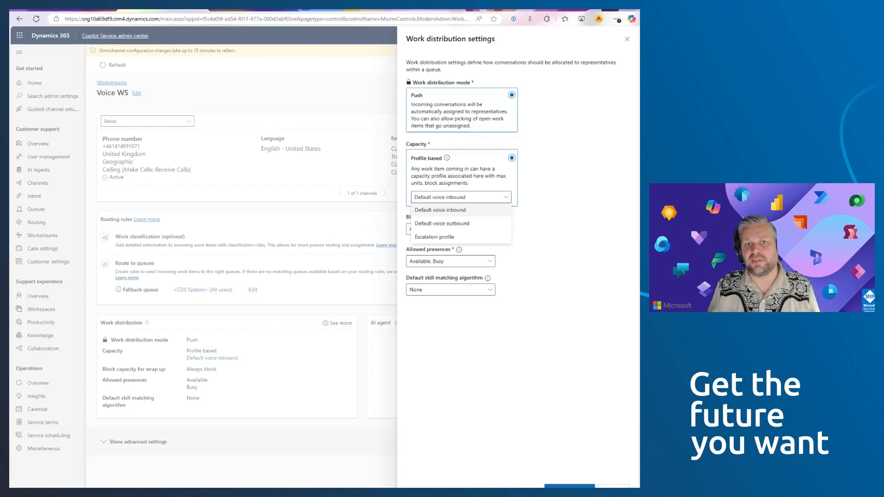
pyautogui.click(574, 203)
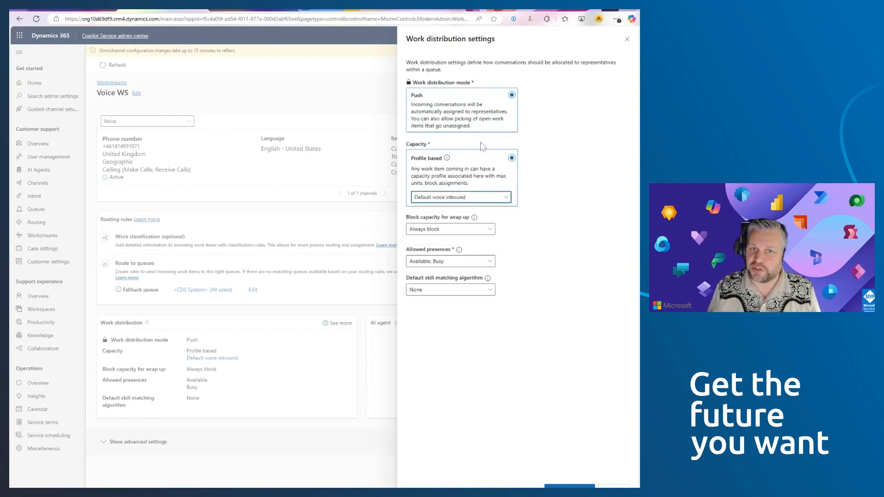